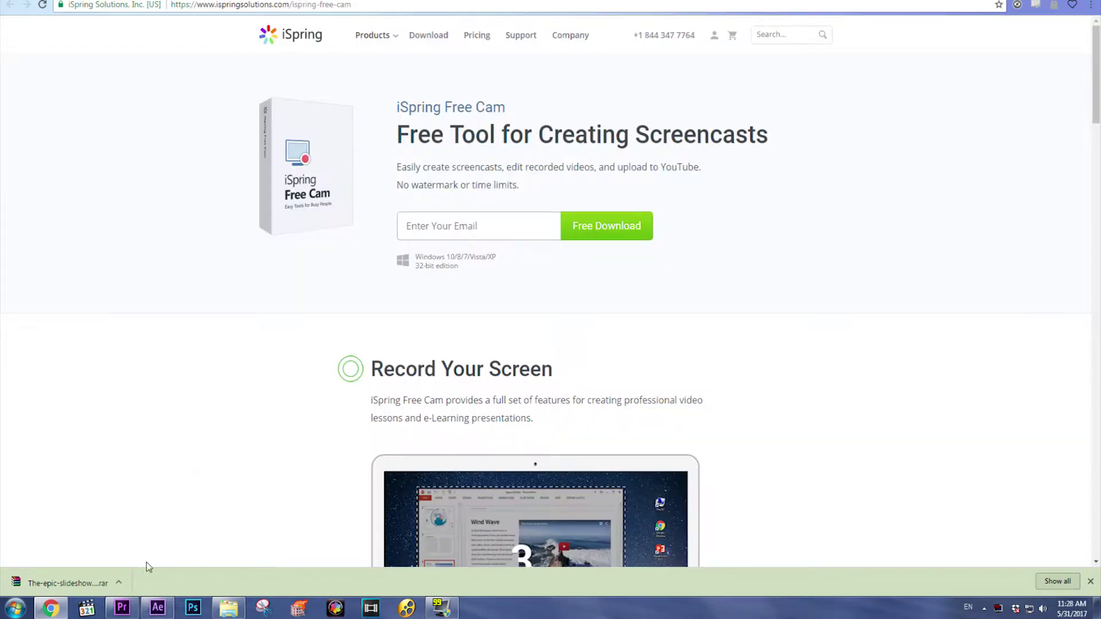
- In Premiere Pro, scrub to the sequence end and through the clips' ending at 00:44:12:08
click(121, 608)
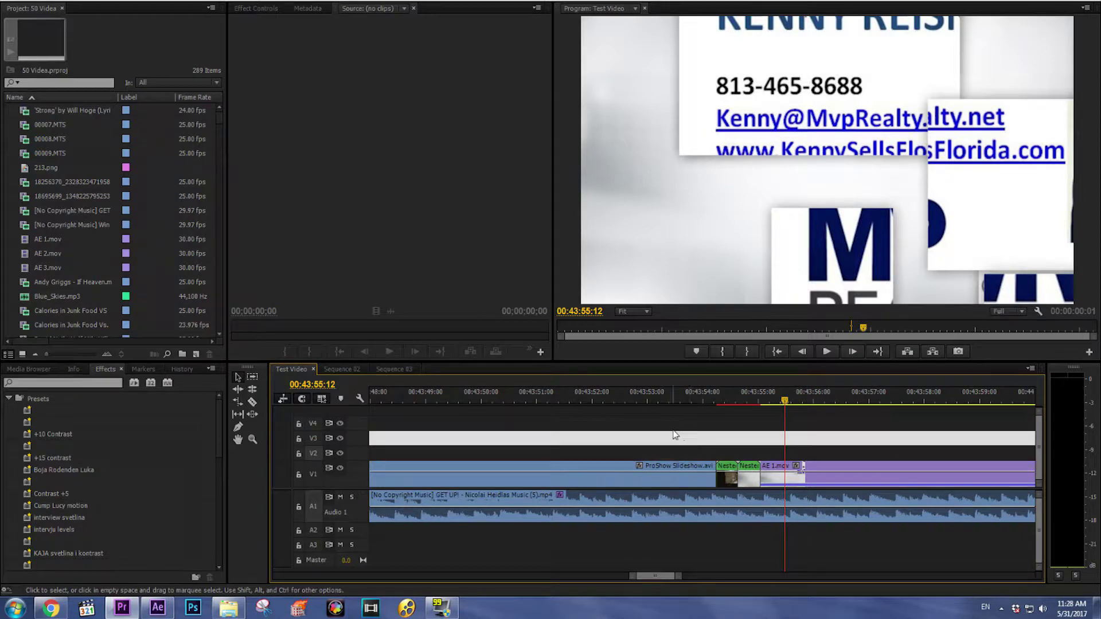
key(minus)
key(minus)
key(minus)
drag(721, 398, 929, 398)
key(equal)
key(equal)
click(734, 400)
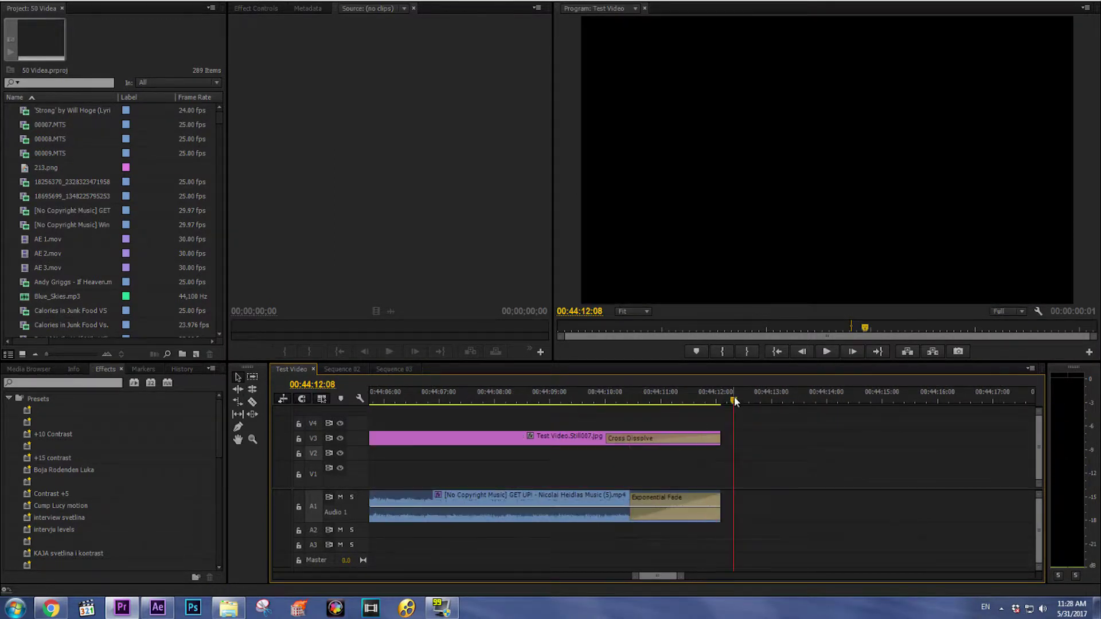
drag(627, 400, 729, 400)
- Back on the iSpring page, enter an e-mail address and start the free download
click(51, 608)
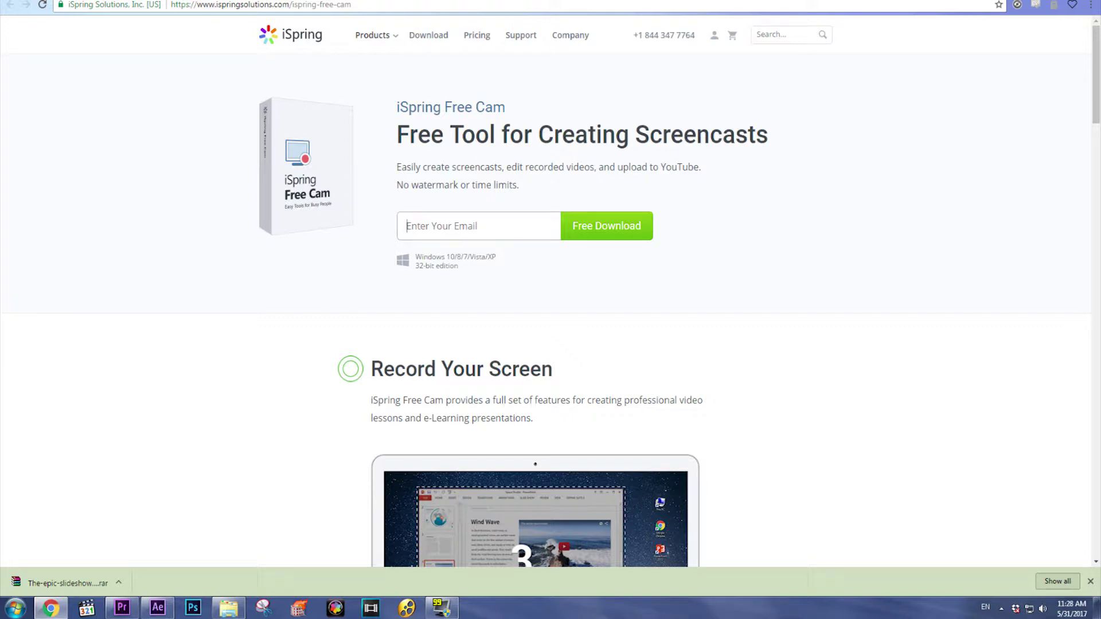
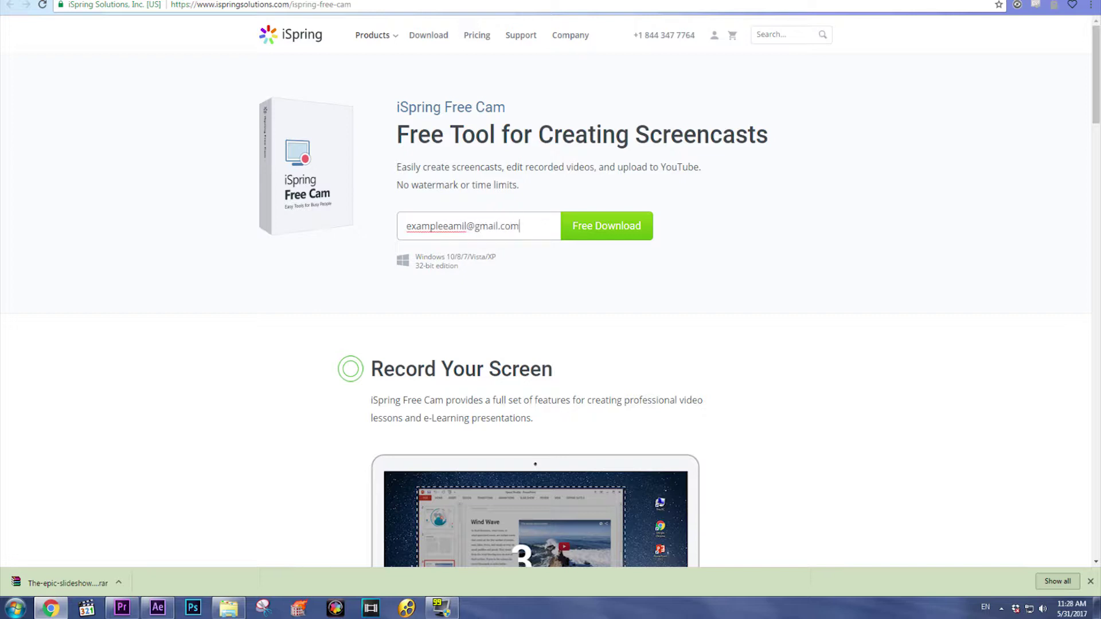
click(592, 229)
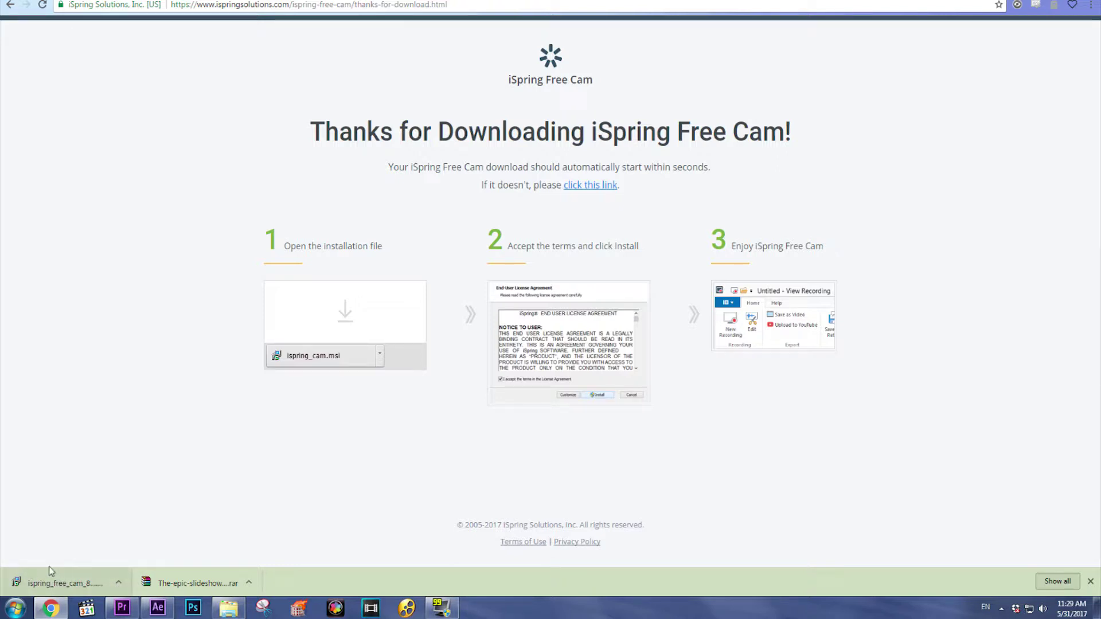
- Run the downloaded .msi, accept the license terms and install iSpring Free Cam 8
click(57, 586)
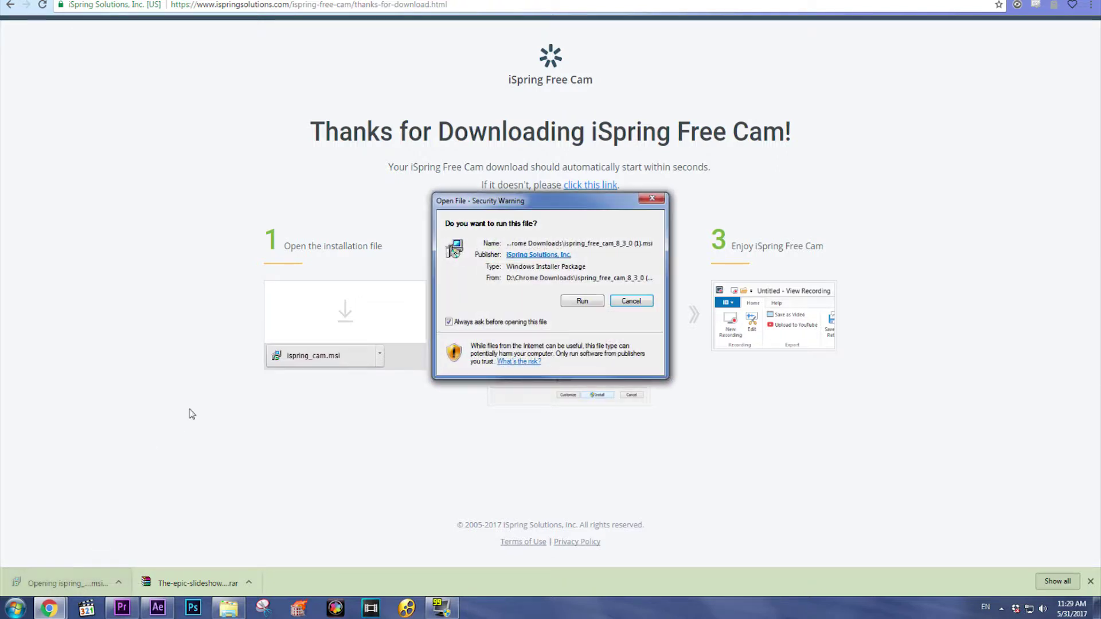
click(583, 302)
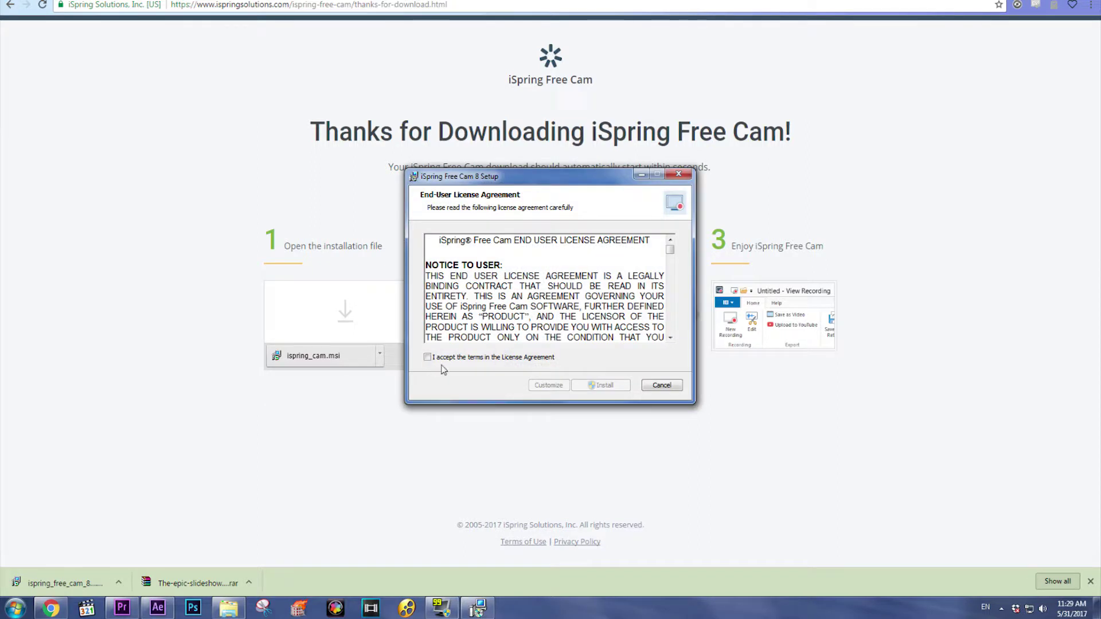
drag(670, 249, 671, 341)
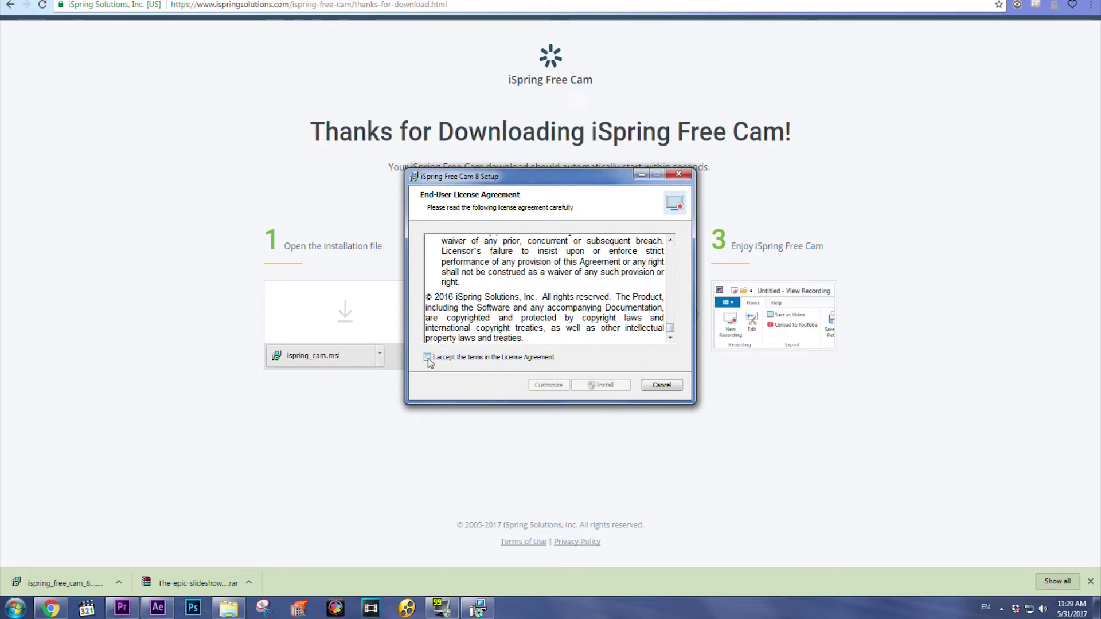
click(428, 357)
click(600, 385)
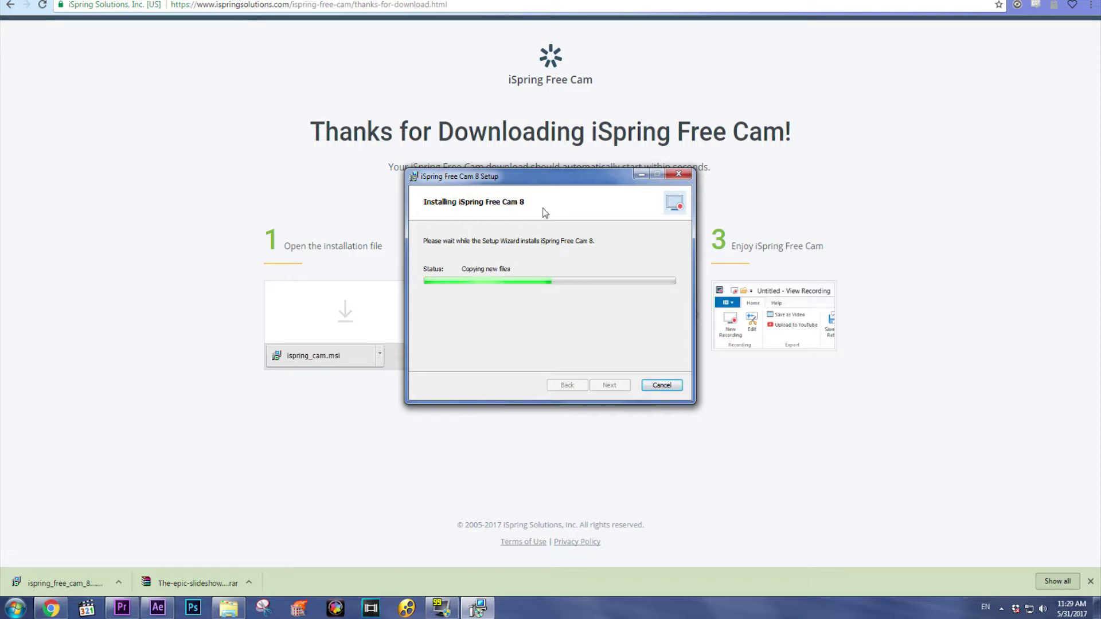
drag(565, 185, 576, 183)
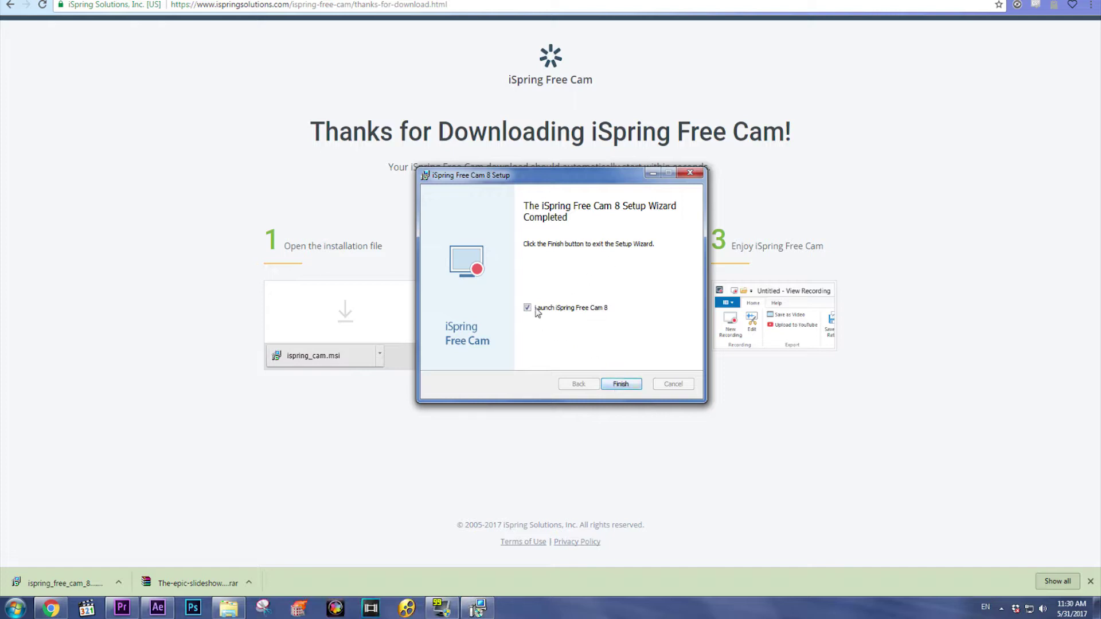
- Finish setup, then start a New Recording with the Fullscreen area size
click(621, 383)
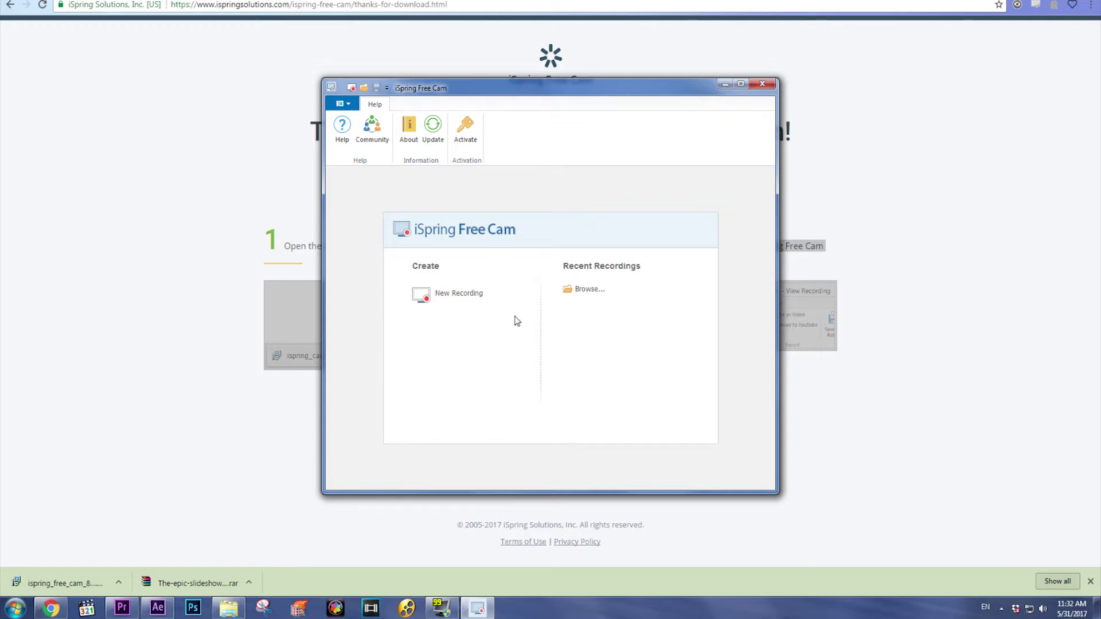
click(467, 295)
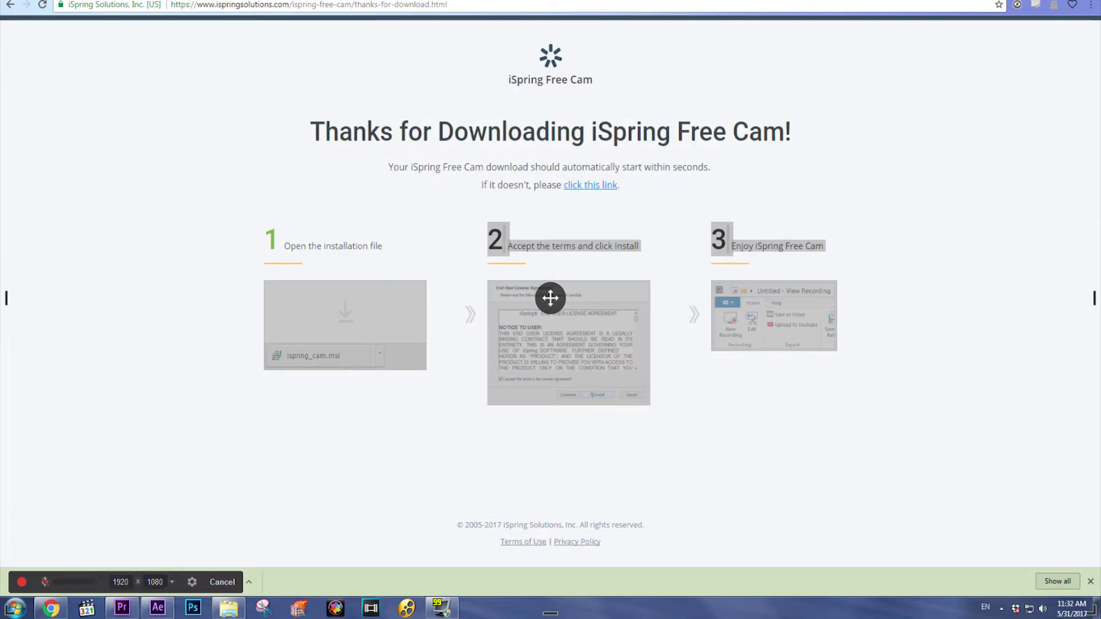
click(172, 580)
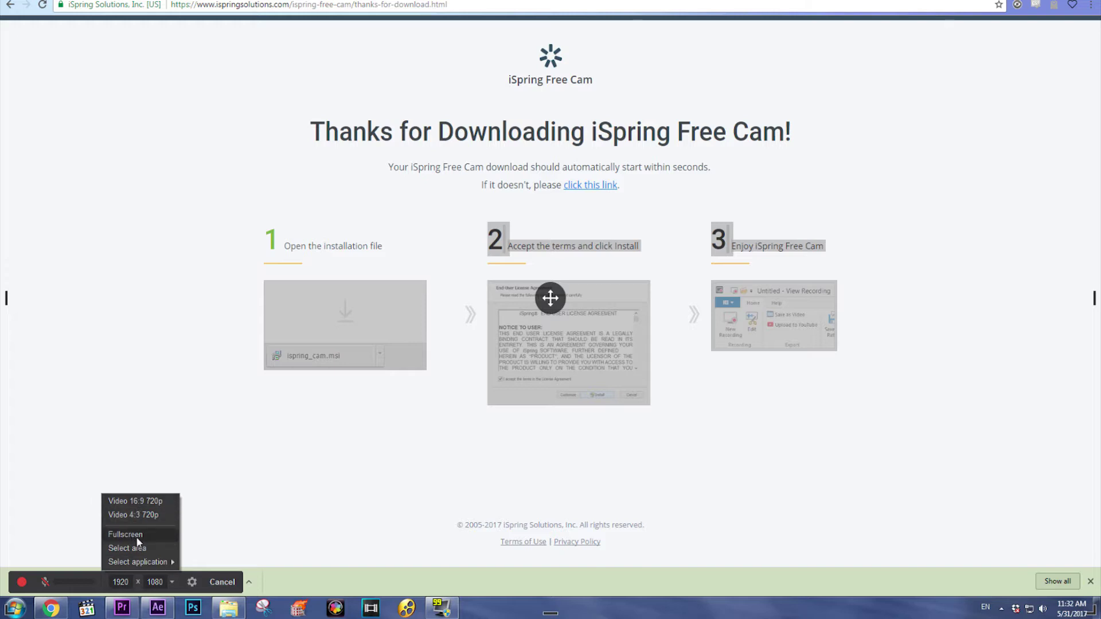
click(120, 535)
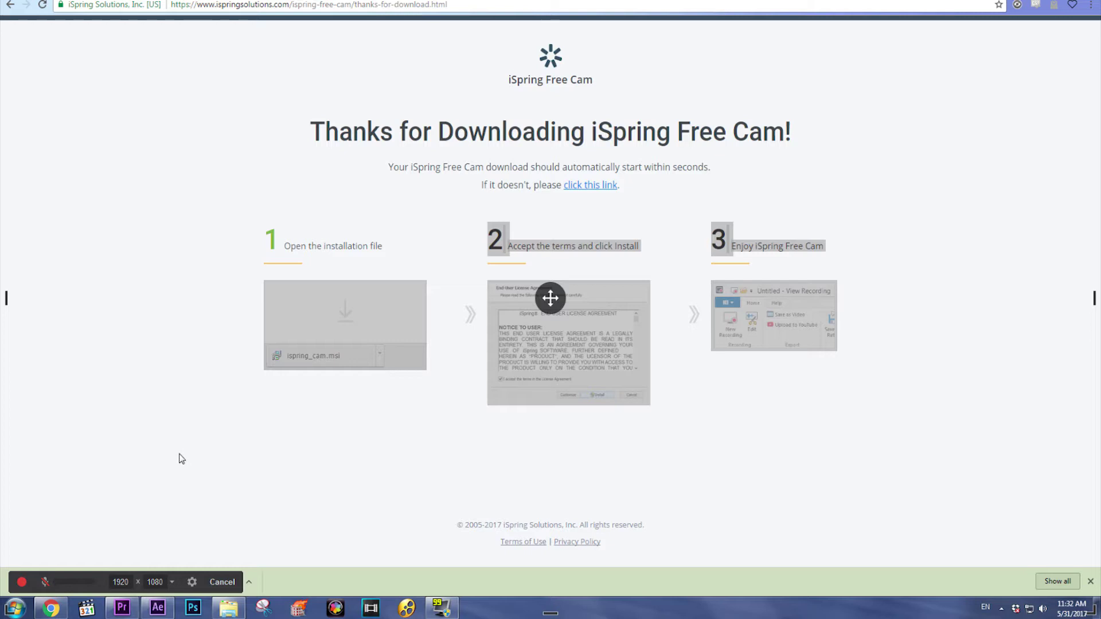
click(21, 584)
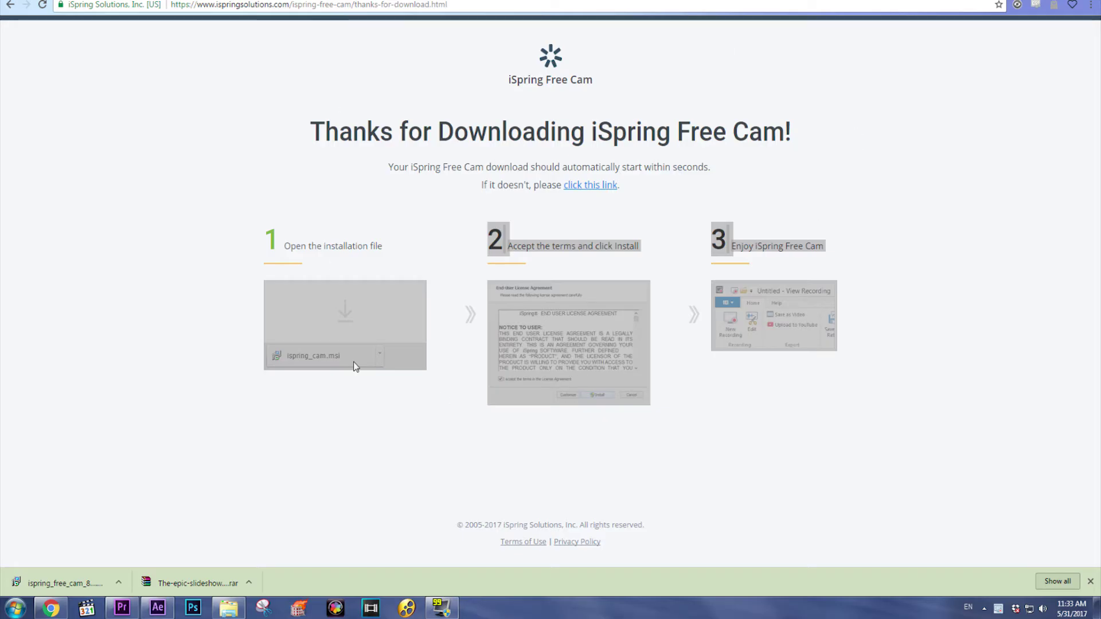
- In Premiere Pro, scrub from the business card clip along the ruler while zooming the timeline
click(122, 607)
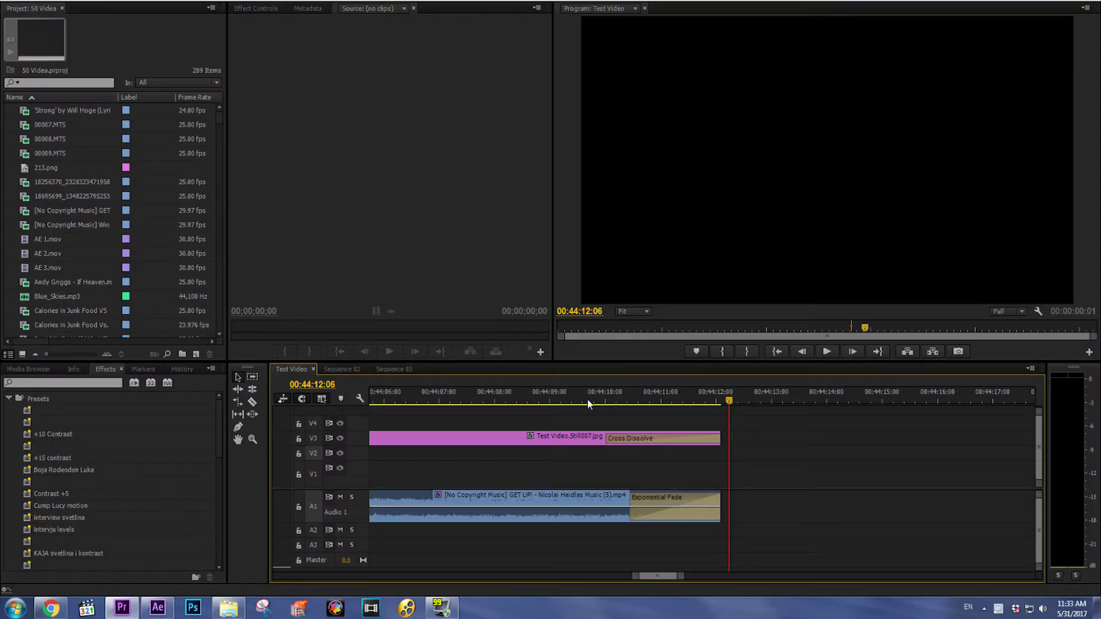
click(539, 400)
key(minus)
key(minus)
key(minus)
drag(601, 394, 885, 419)
key(minus)
key(equal)
key(equal)
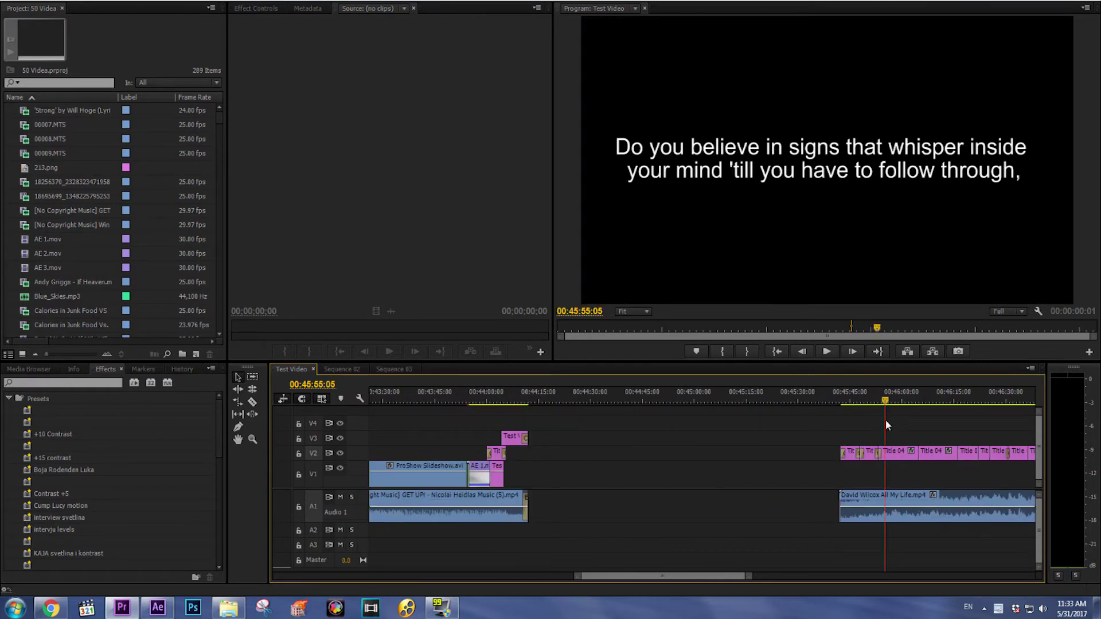
key(equal)
key(equal)
- Scrub to the artist name title, park the playhead at 00:45:43:10, and stop recording
click(622, 394)
key(minus)
drag(627, 393, 625, 401)
click(622, 399)
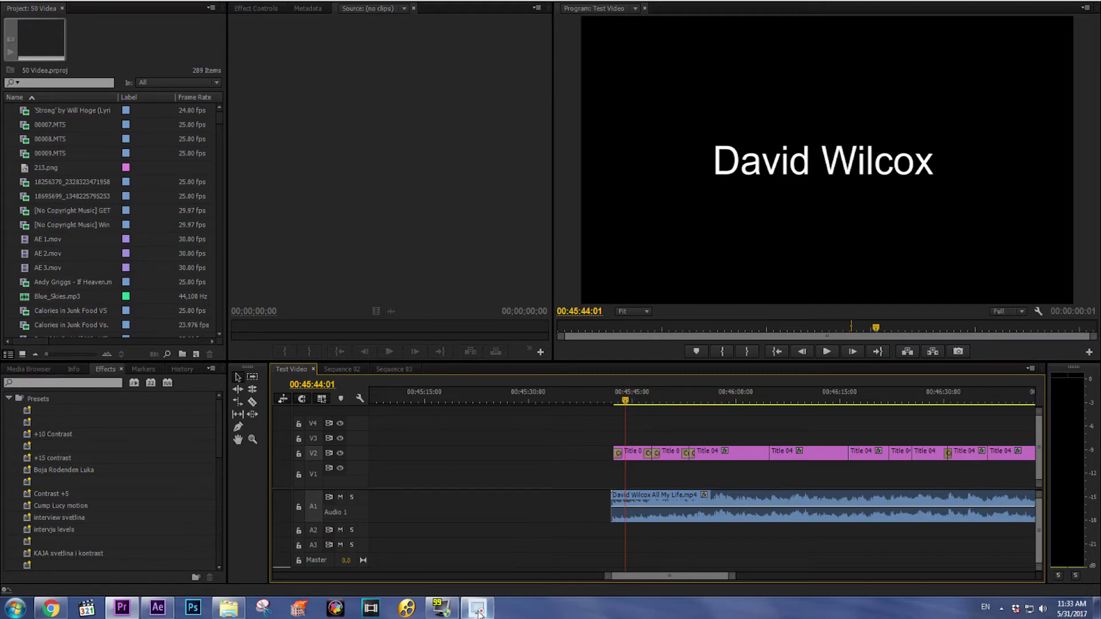
key(Escape)
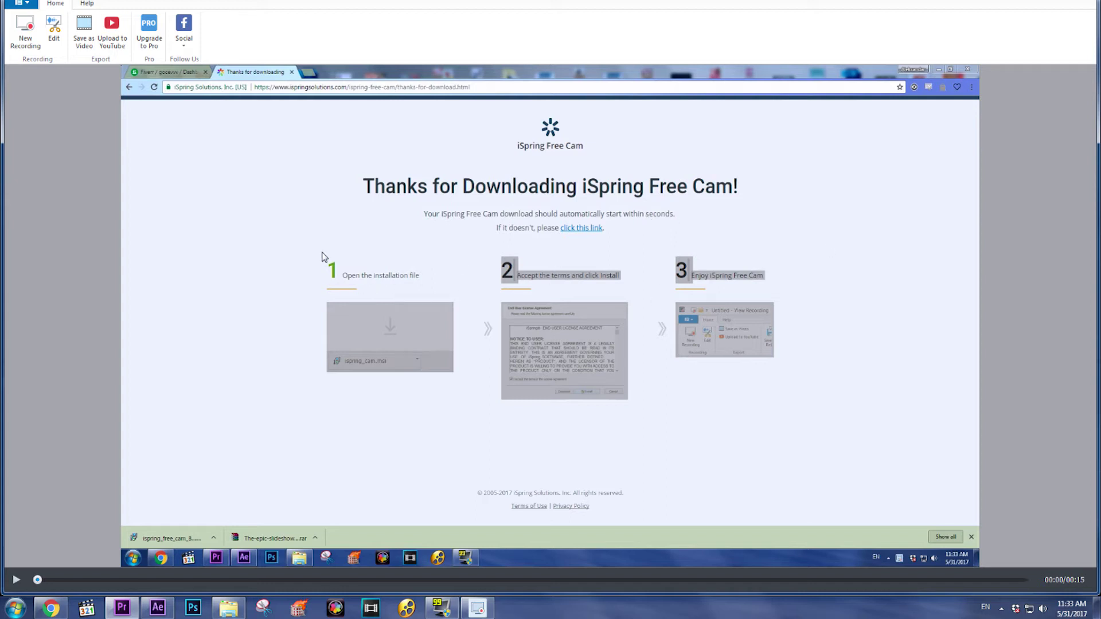
- Save the recording as a WMV video with the default name on Local Disk (D:)
click(87, 29)
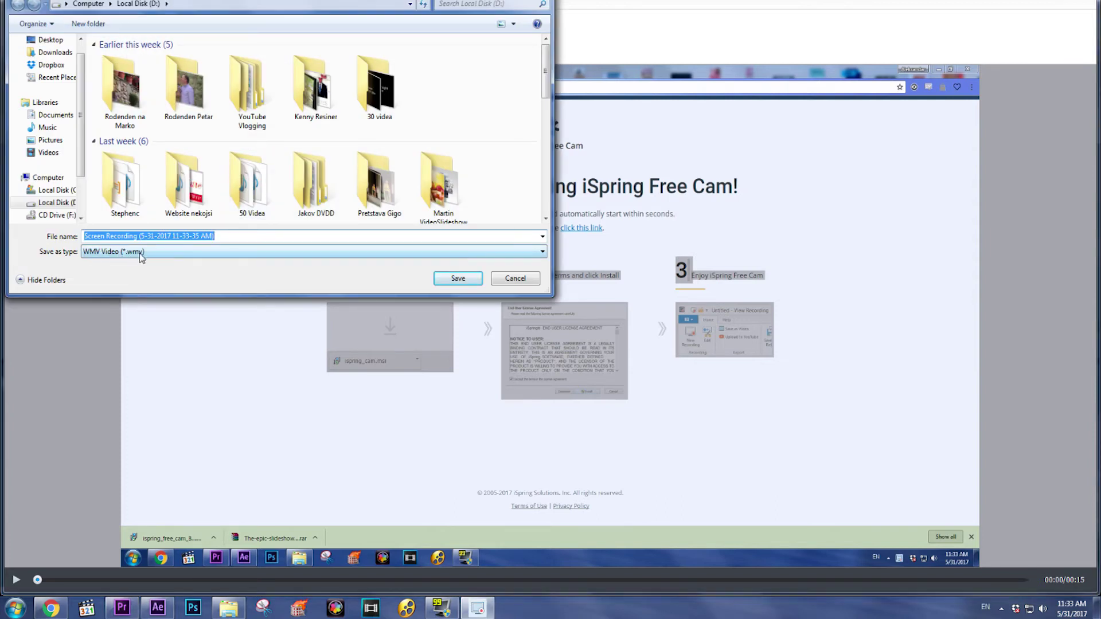
click(458, 278)
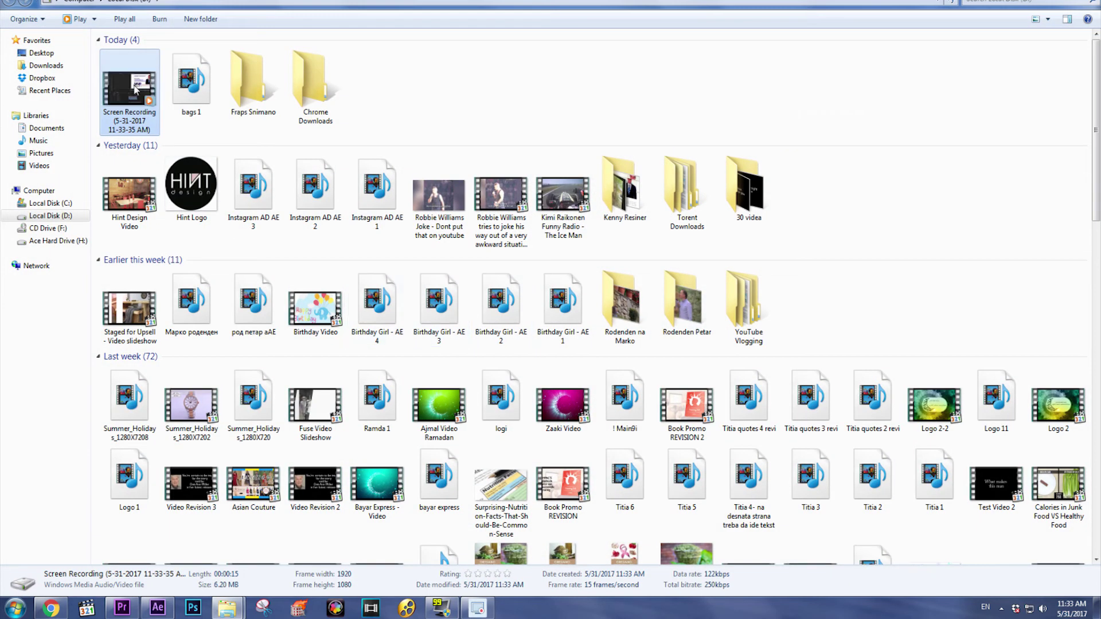
- Open the Screen Recording WMV file with Media Player Classic and play it full screen
right_click(133, 85)
mouse_move(378, 145)
click(467, 157)
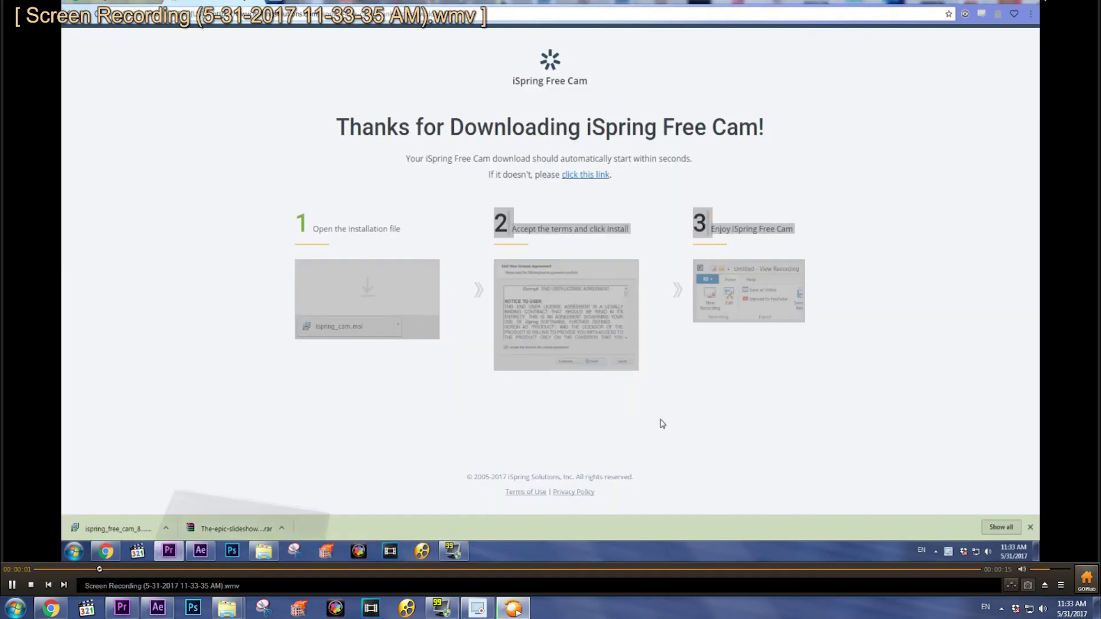
click(1045, 6)
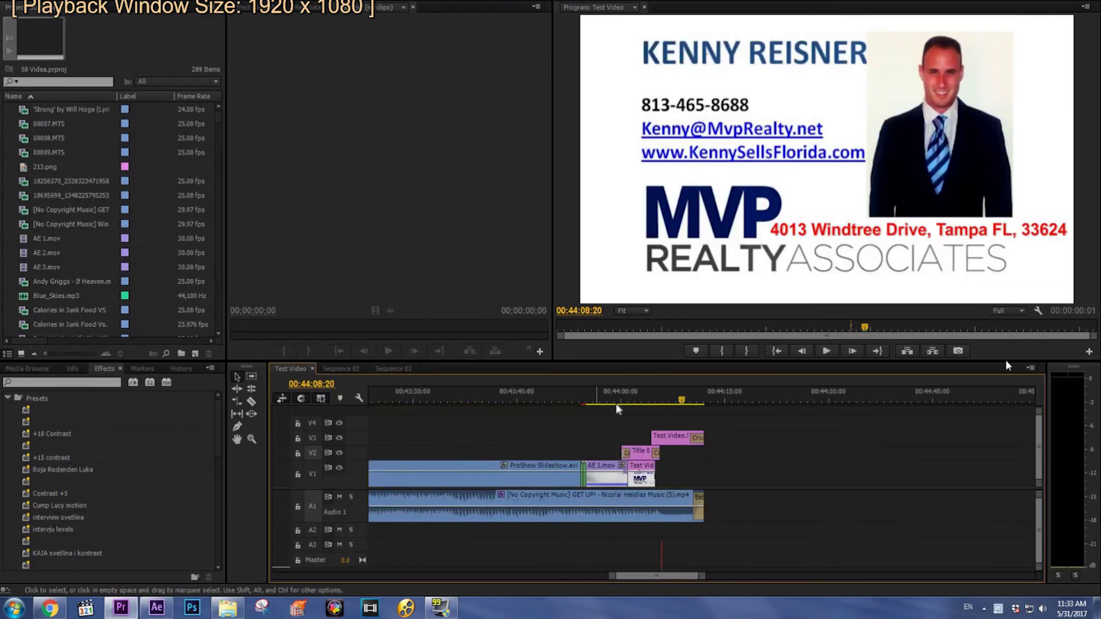